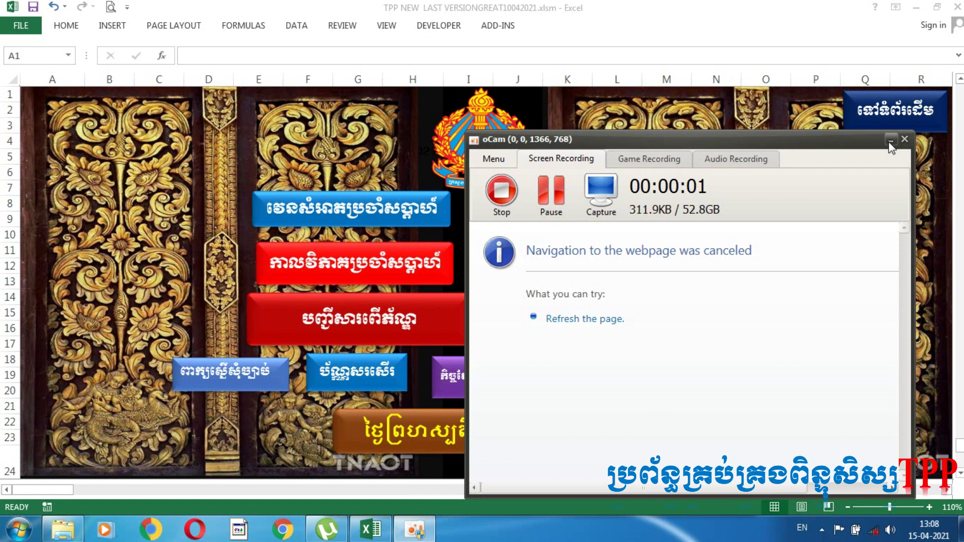
Minimize the oCam window once the full-screen recording has started
click(890, 140)
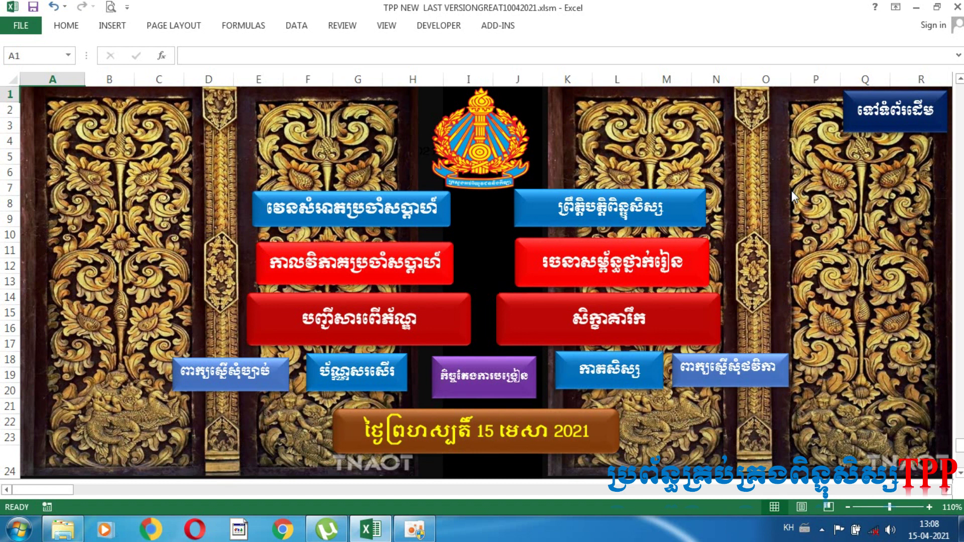
Visit the monthly dashboard sheet, then go back to the workbook's Khmer start page
click(911, 111)
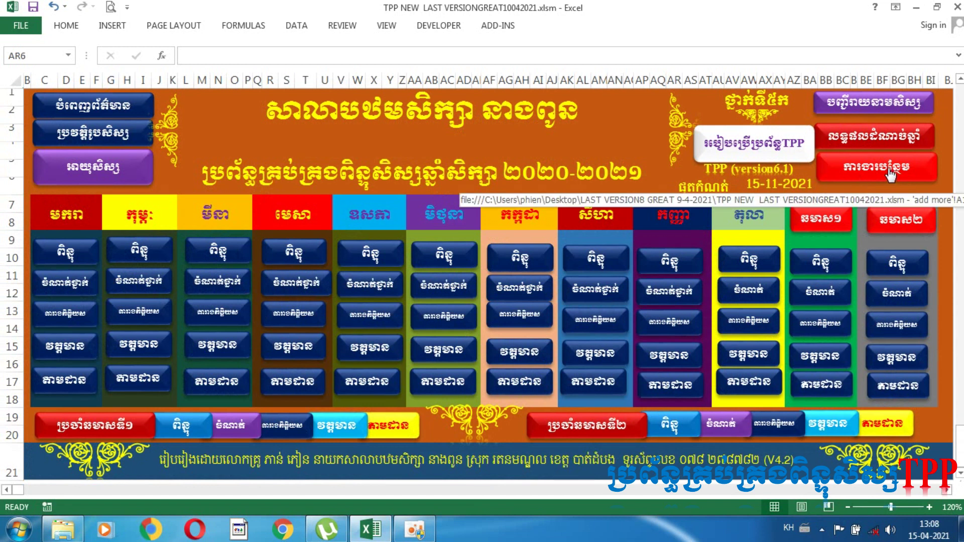
click(884, 173)
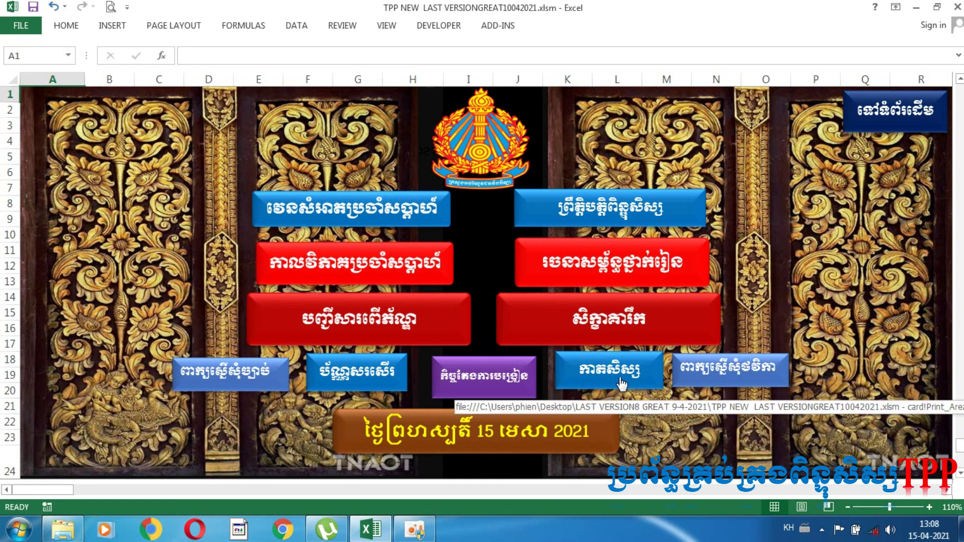
click(622, 384)
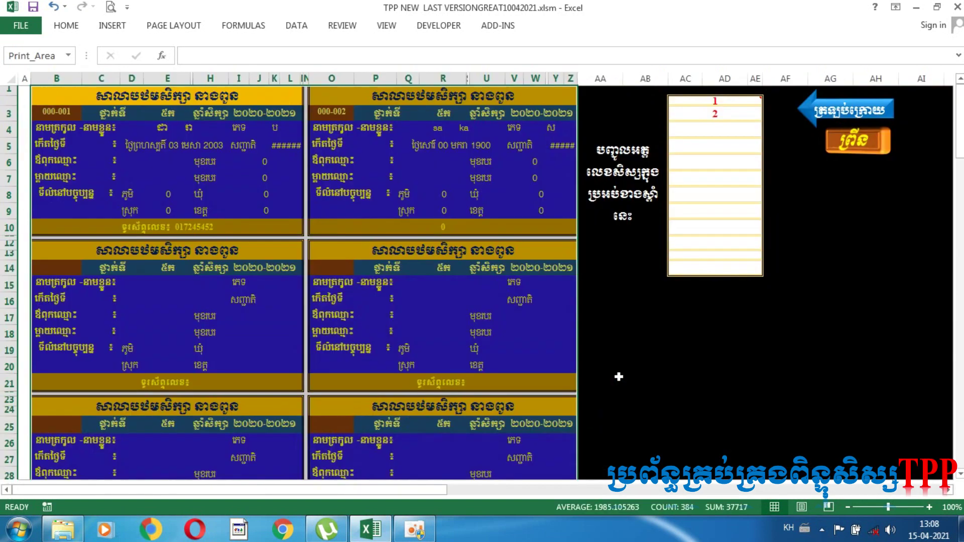
click(546, 321)
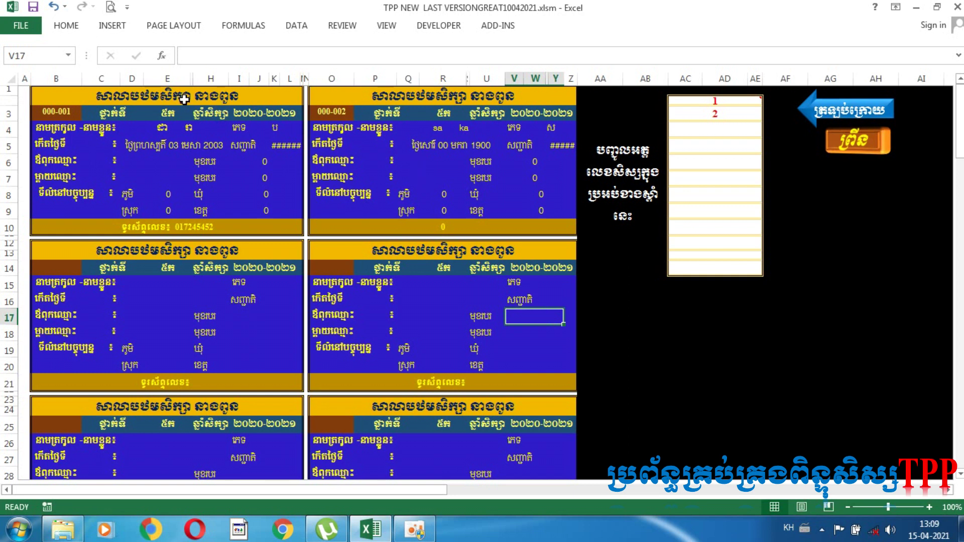
drag(184, 99, 308, 140)
click(401, 231)
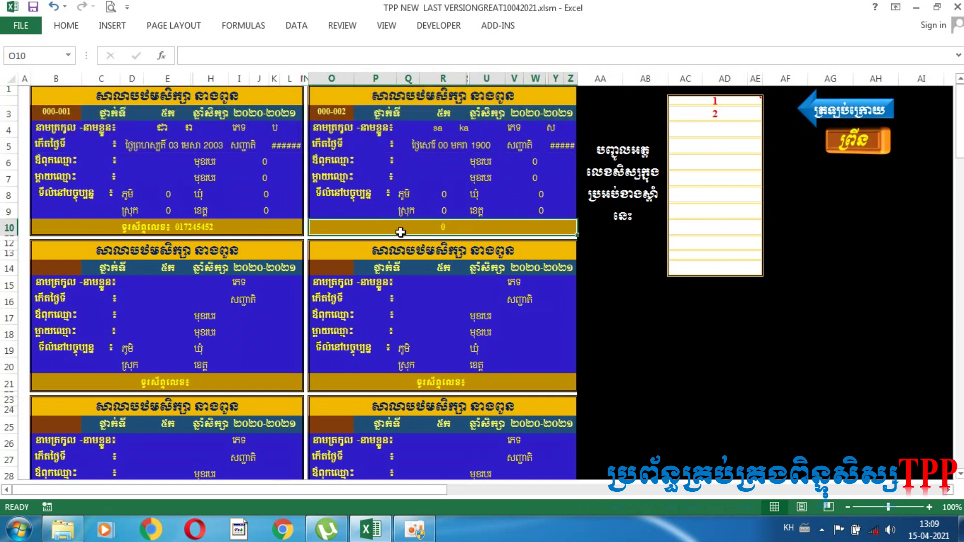
double_click(465, 298)
key(Return)
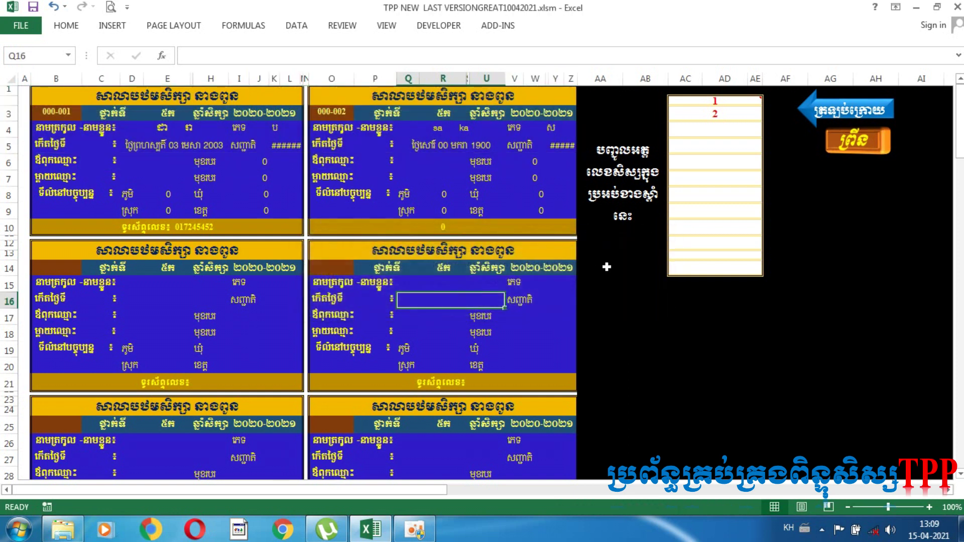
click(559, 279)
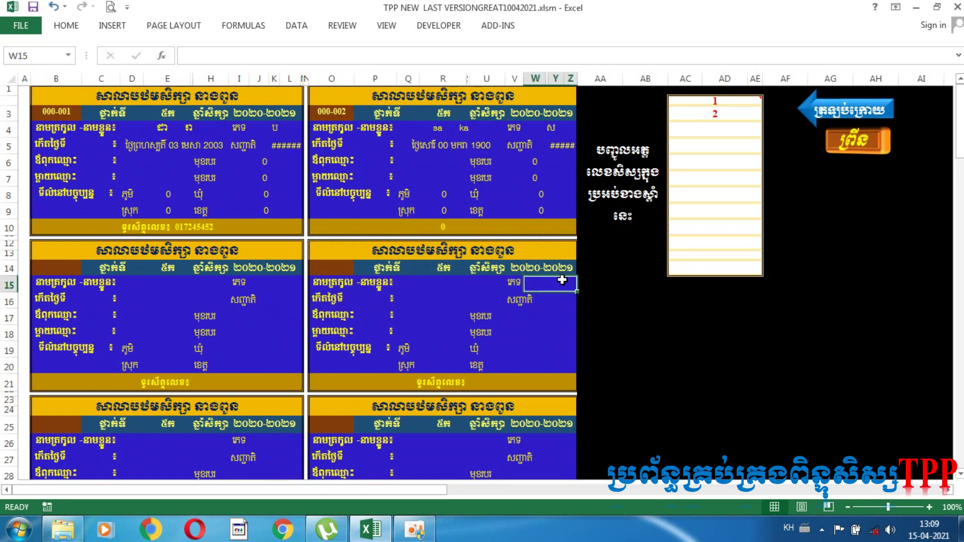
double_click(563, 283)
click(657, 235)
Clear the student numbers in AC2 and AC3, emptying the first two ID cards
click(741, 108)
key(Delete)
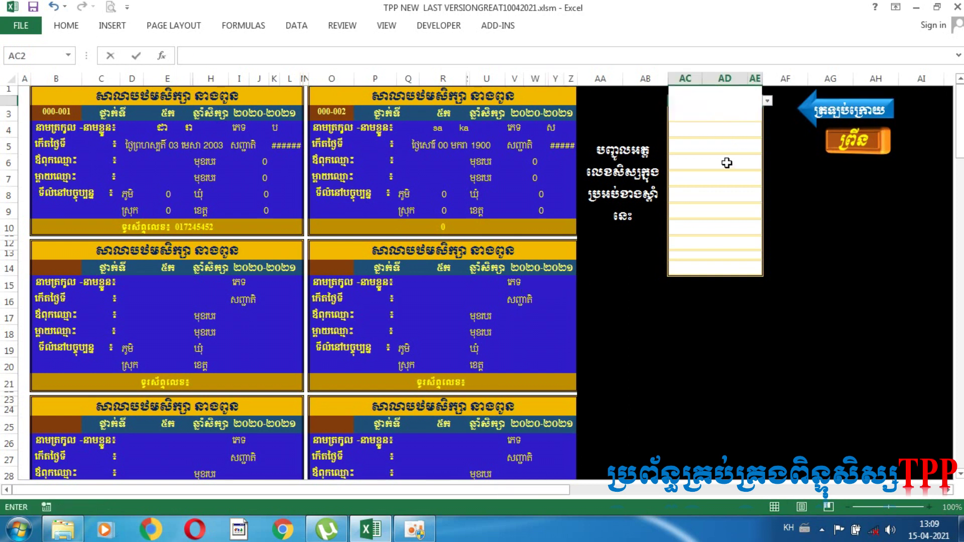
click(727, 161)
click(733, 113)
key(Delete)
click(738, 210)
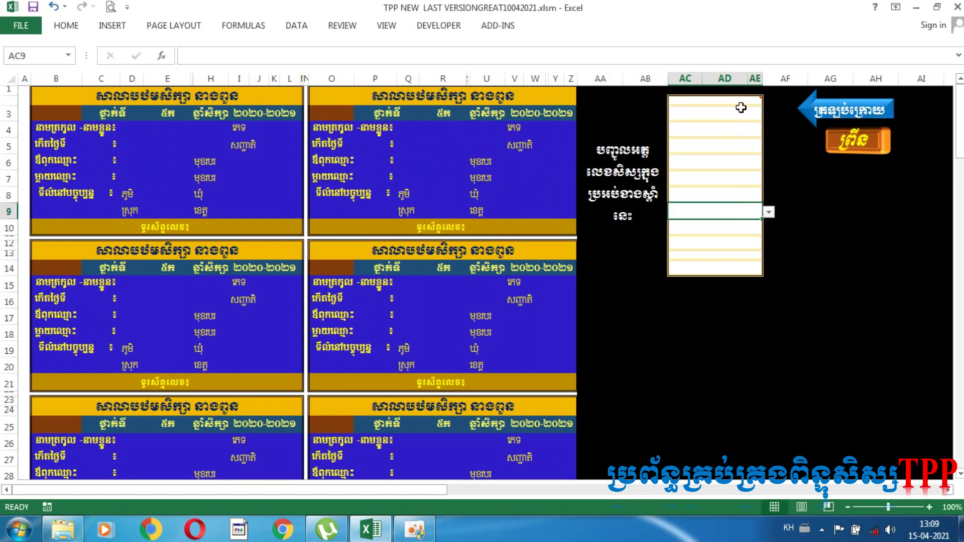
mouse_move(716, 100)
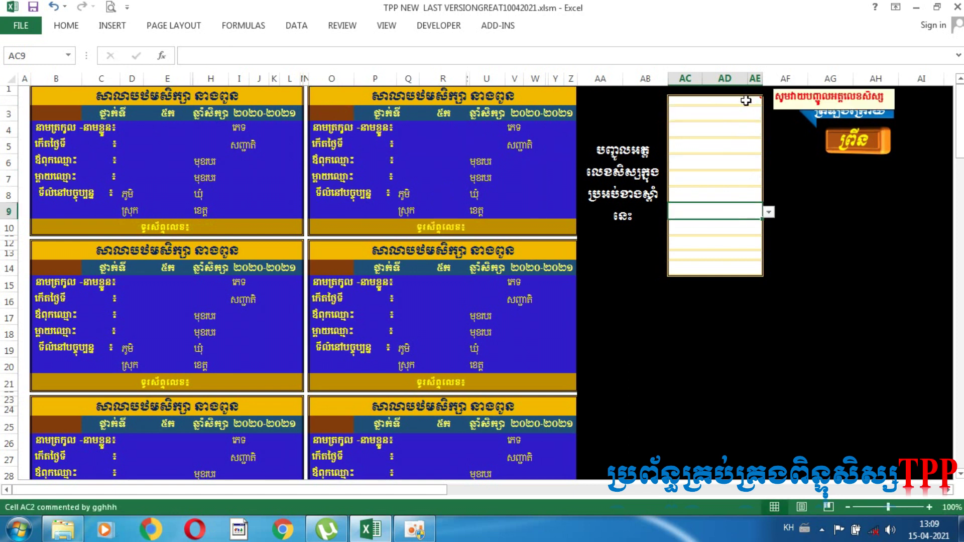
Pick 000-001 in AC2 and 000-002 in AC3 from the student-number dropdowns
click(746, 100)
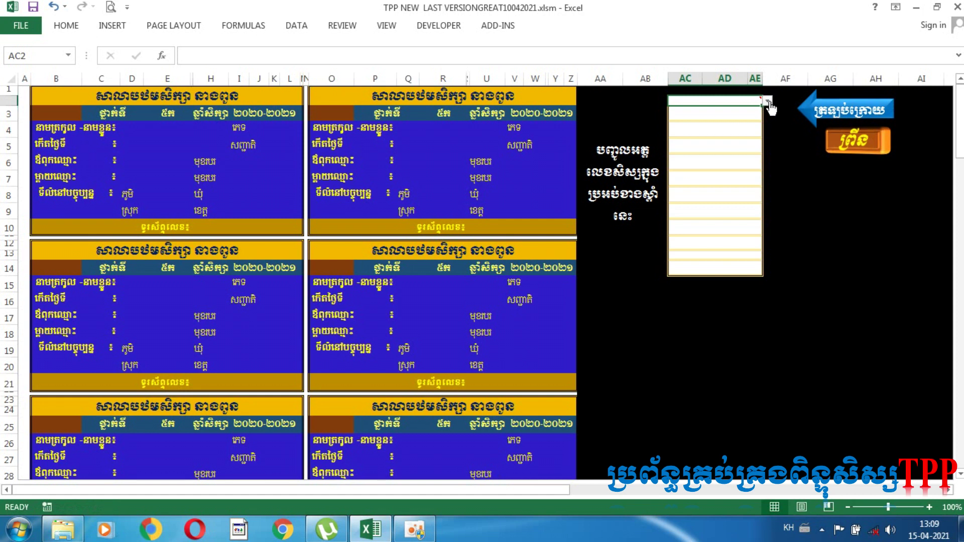
click(768, 102)
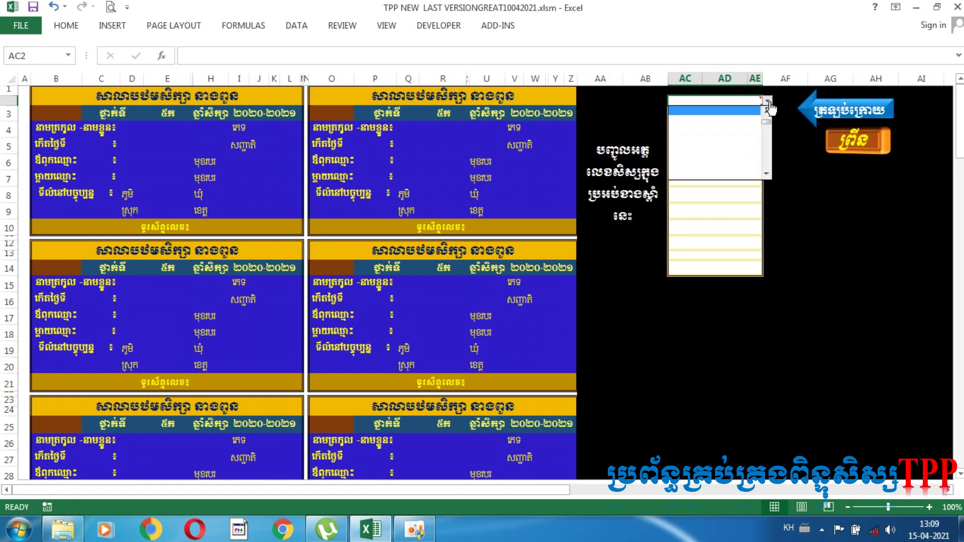
drag(769, 127, 767, 123)
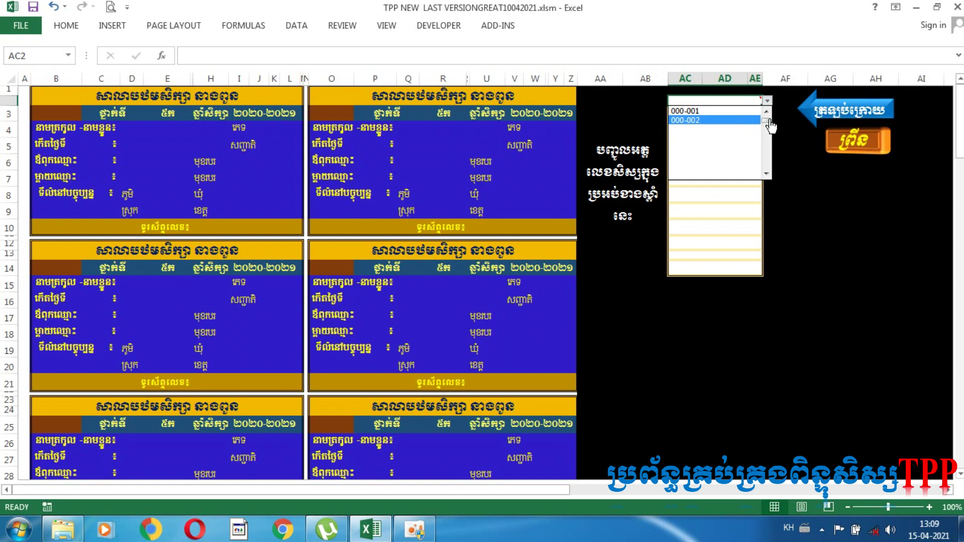
drag(767, 125, 768, 123)
click(745, 116)
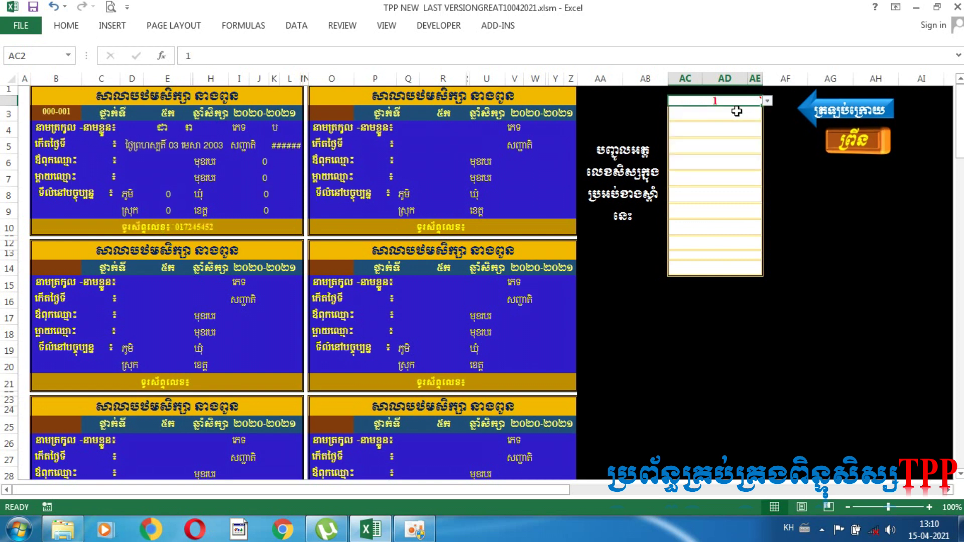
click(736, 114)
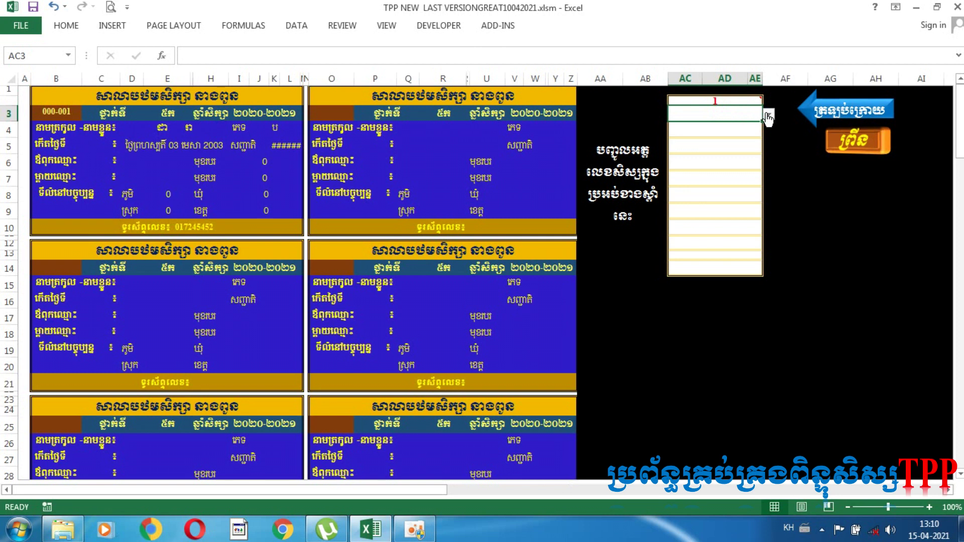
click(769, 115)
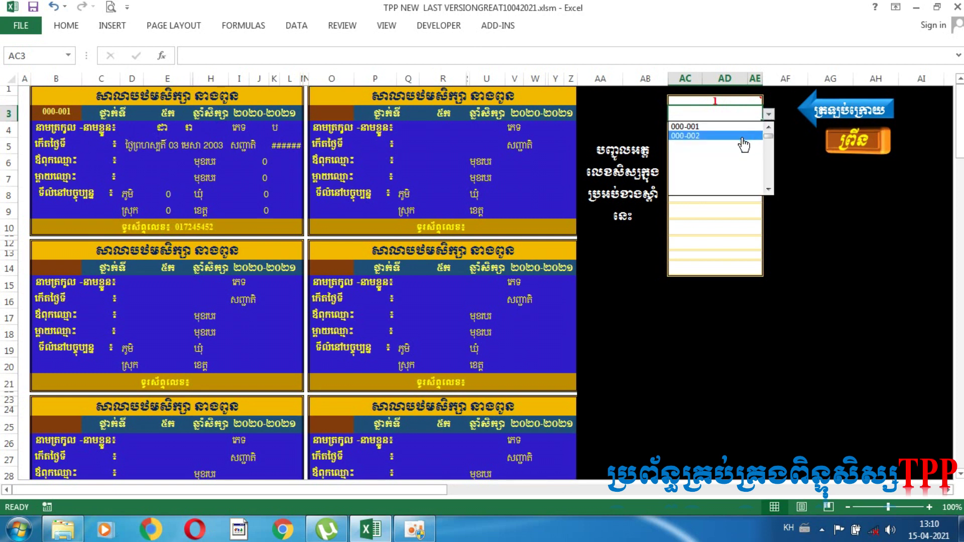
click(744, 145)
scroll(743, 144, down, 1)
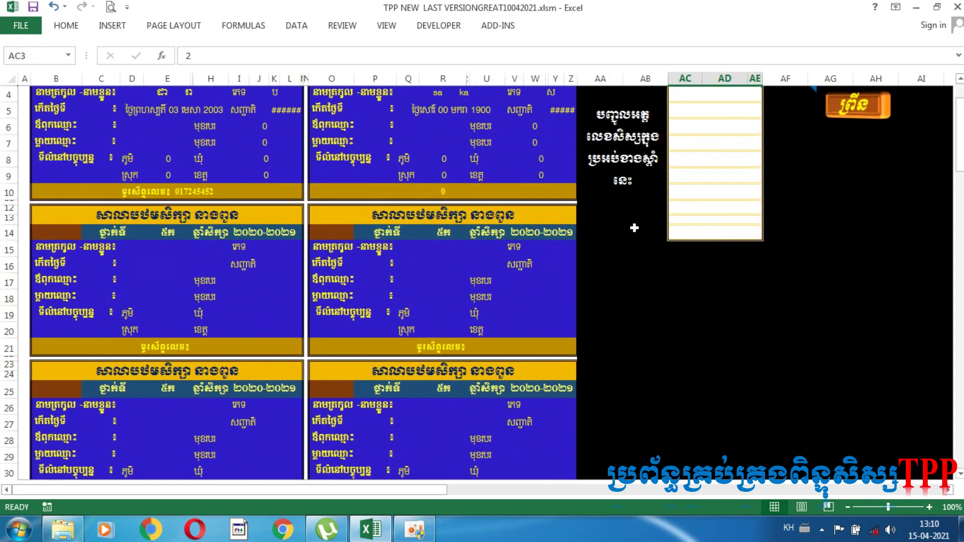
drag(960, 161, 960, 146)
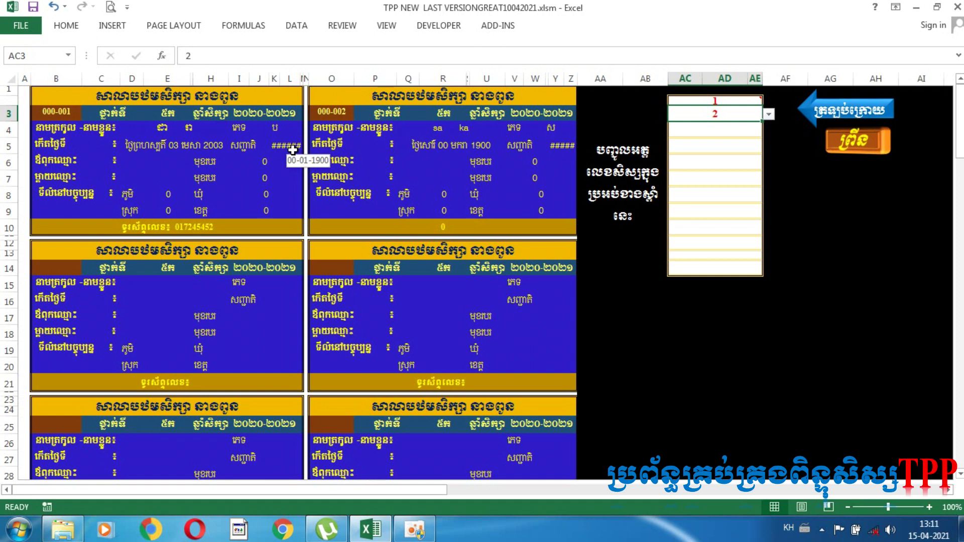
click(292, 147)
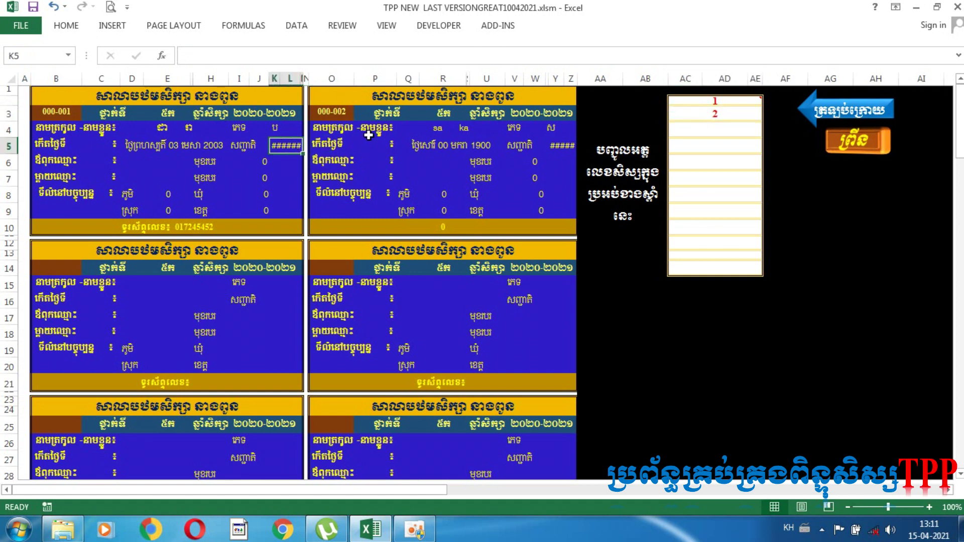
click(552, 147)
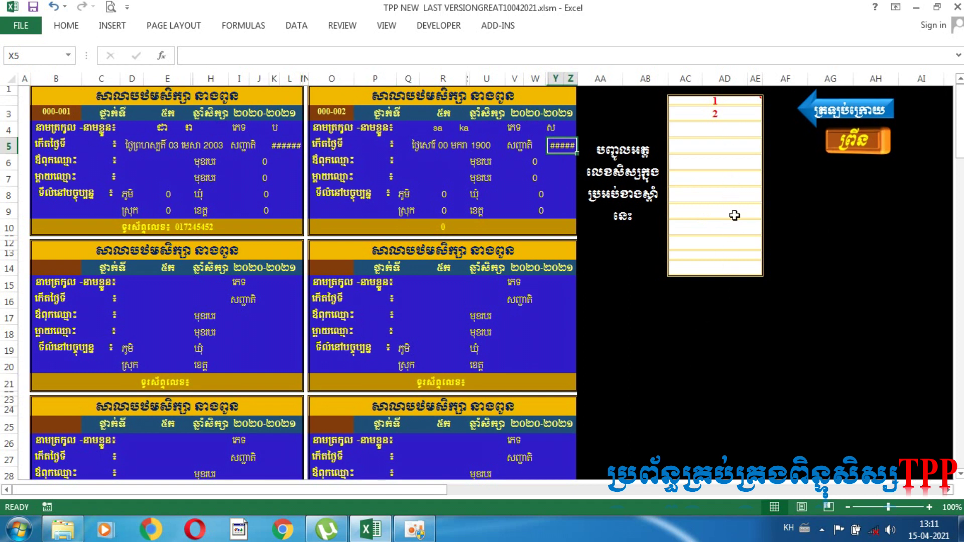
click(732, 267)
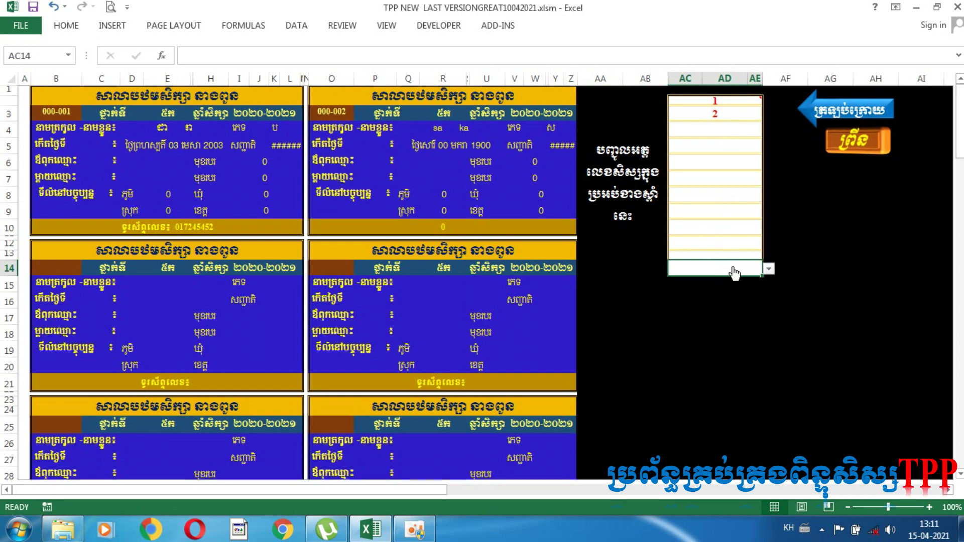
click(635, 121)
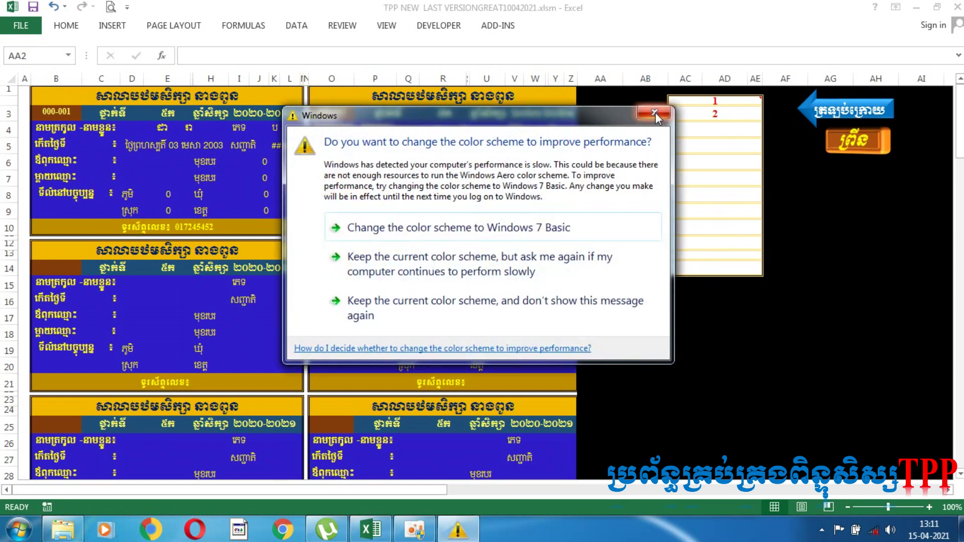
click(655, 112)
click(708, 101)
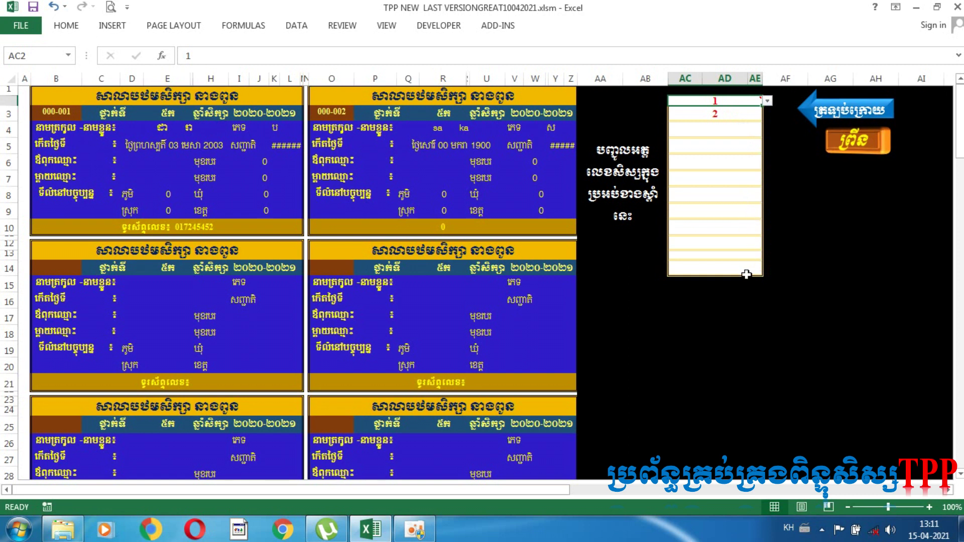
scroll(762, 91, down, 2)
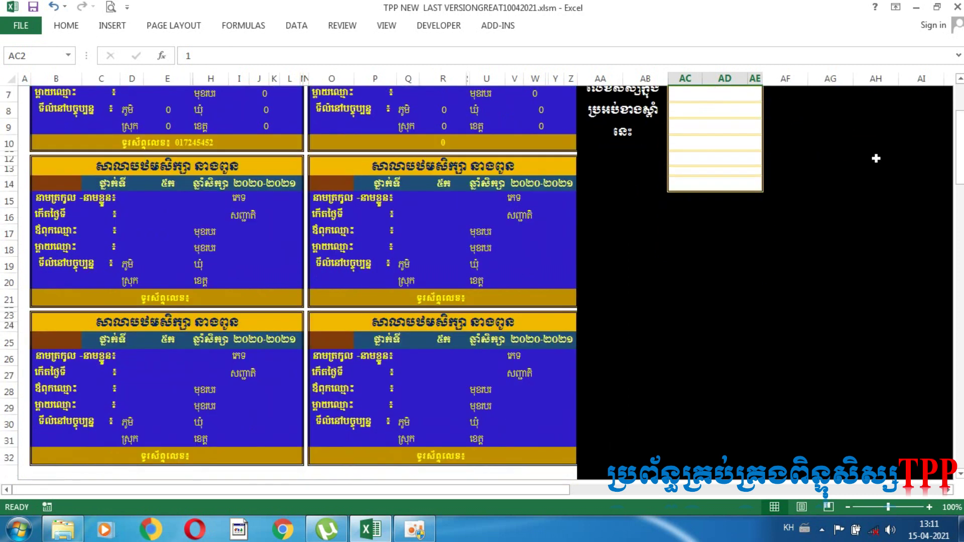
scroll(957, 146, up, 2)
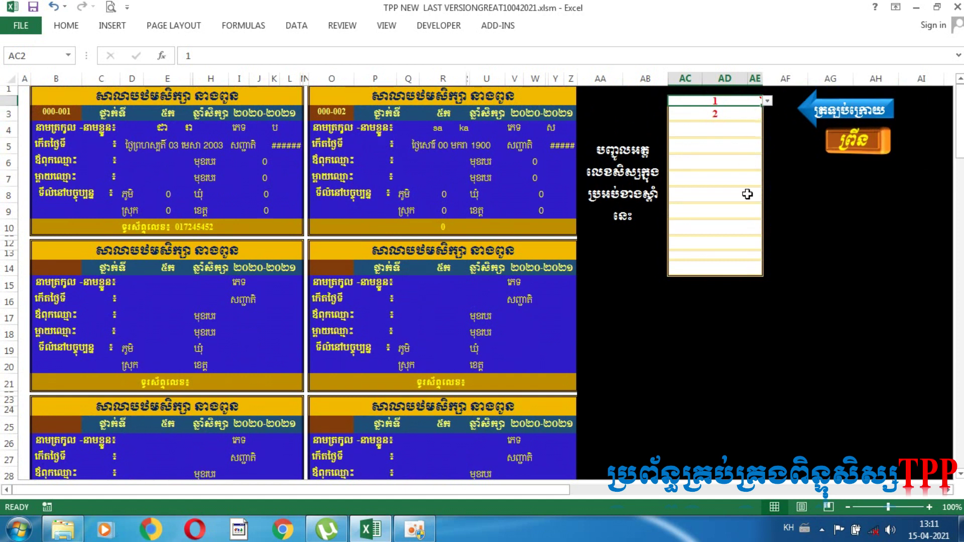
scroll(748, 195, down, 1)
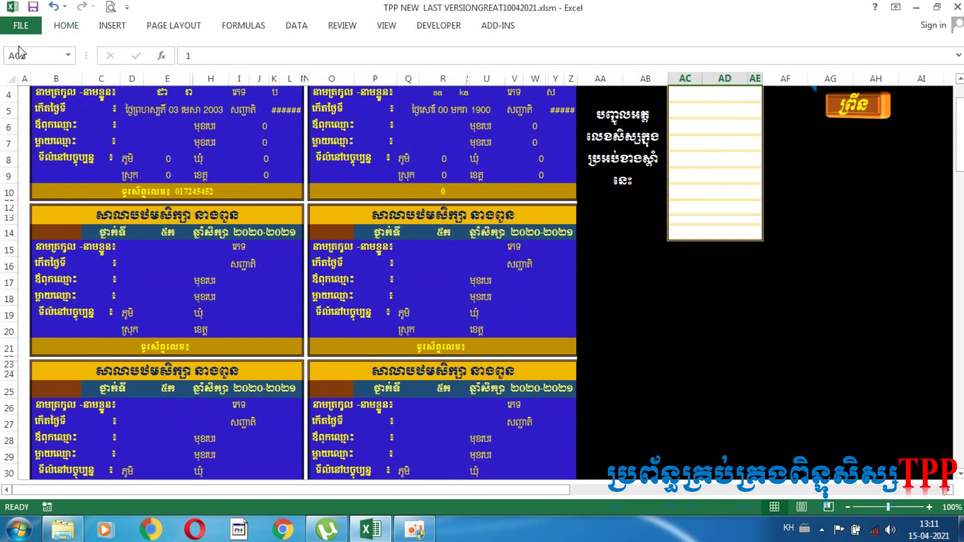
click(21, 25)
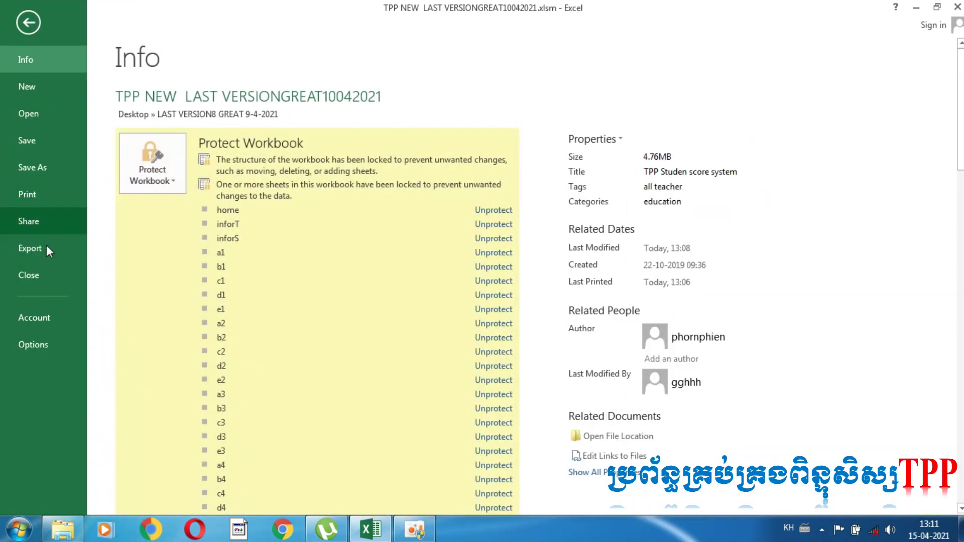
click(56, 200)
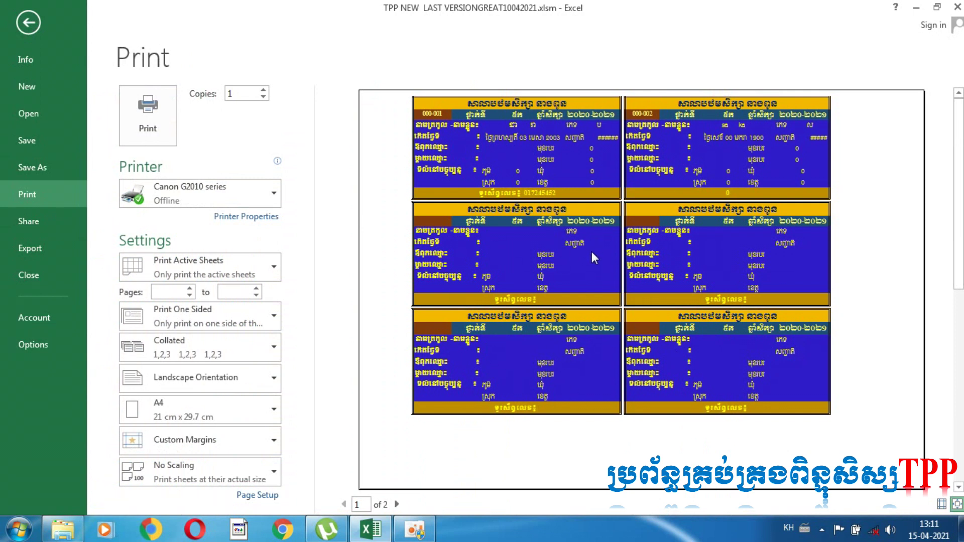
click(397, 505)
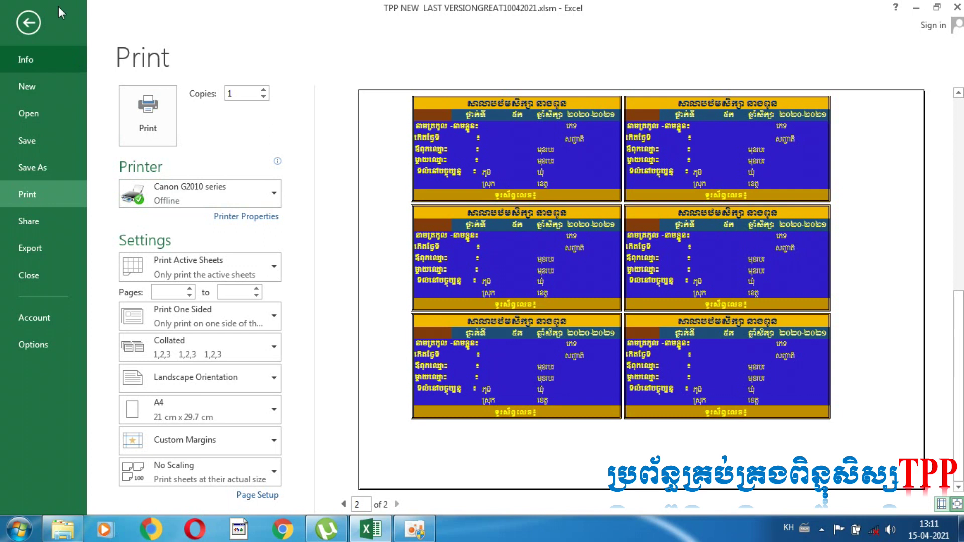
click(28, 22)
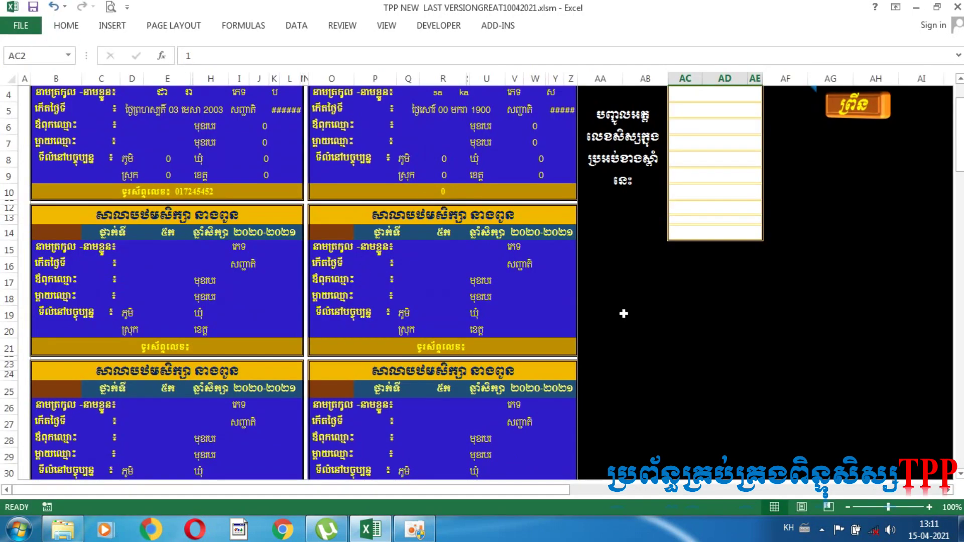
scroll(960, 195, up, 1)
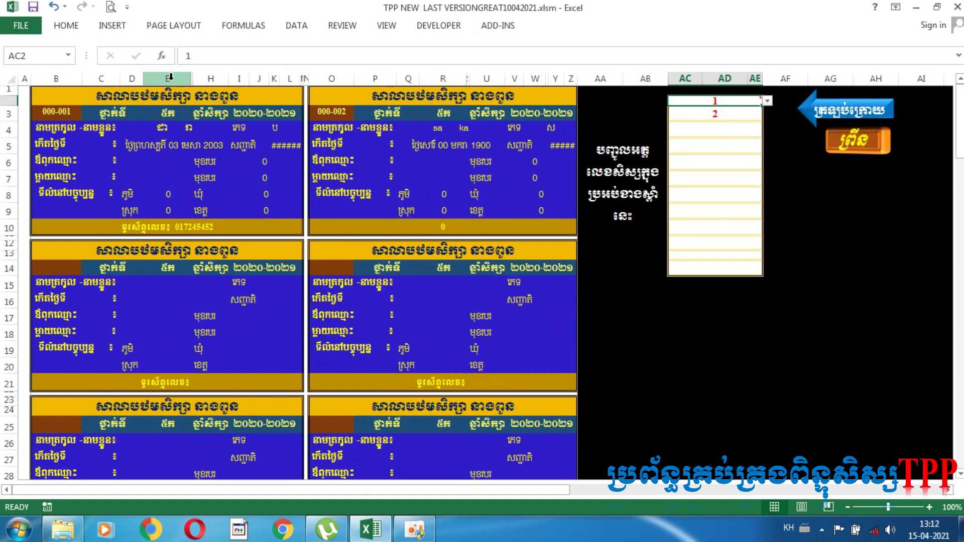
click(169, 95)
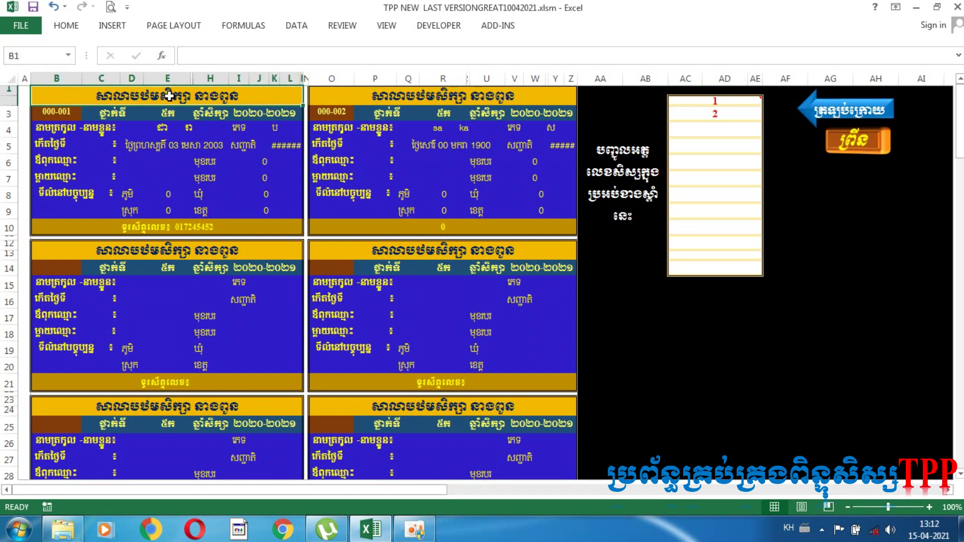
click(63, 119)
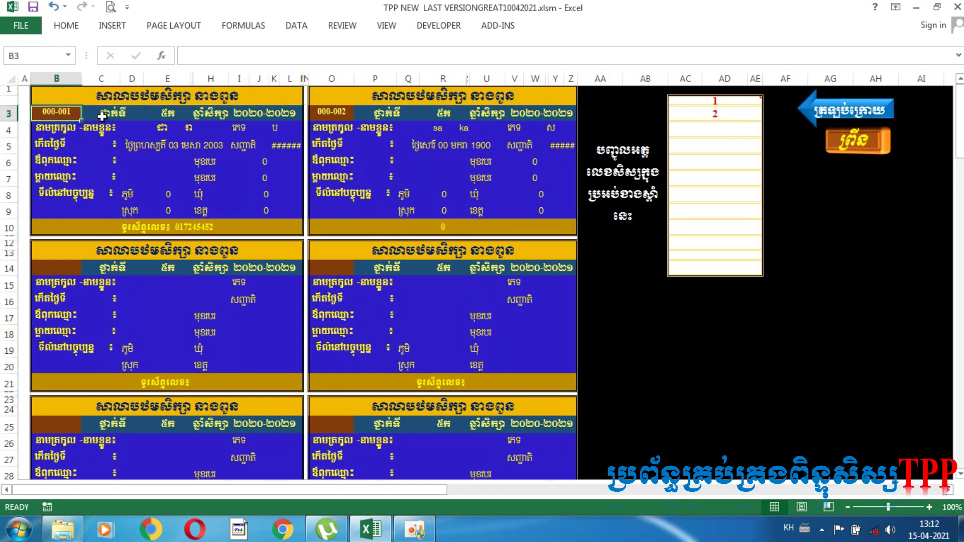
click(176, 118)
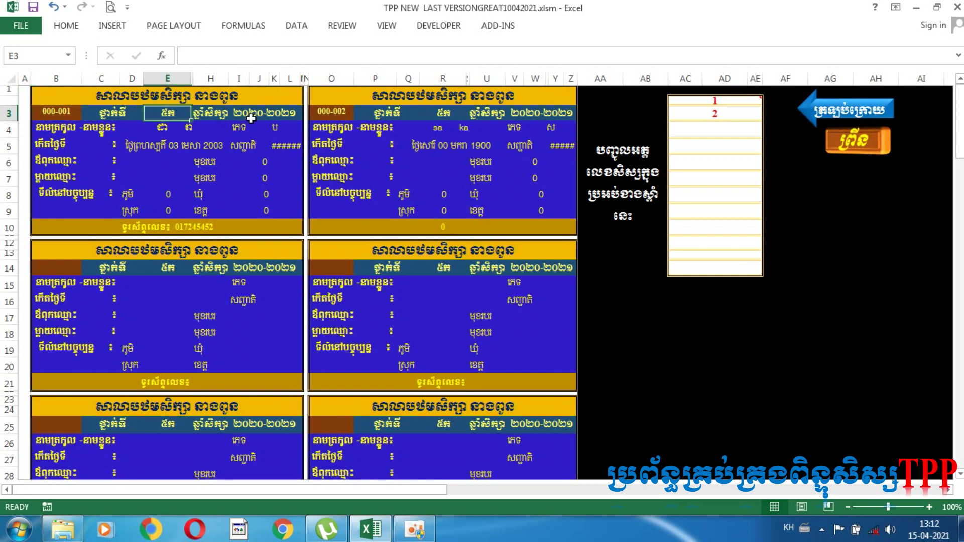
click(245, 120)
click(138, 131)
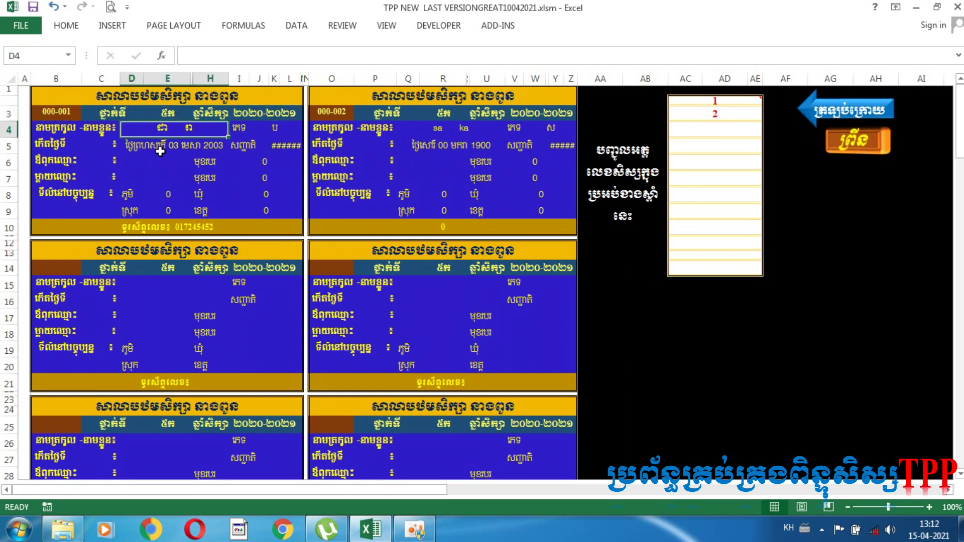
click(159, 149)
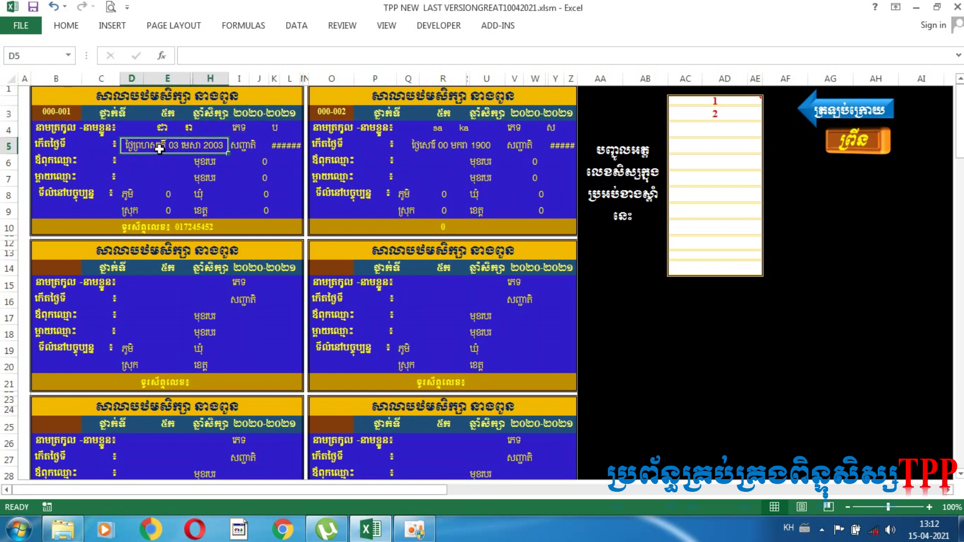
click(66, 164)
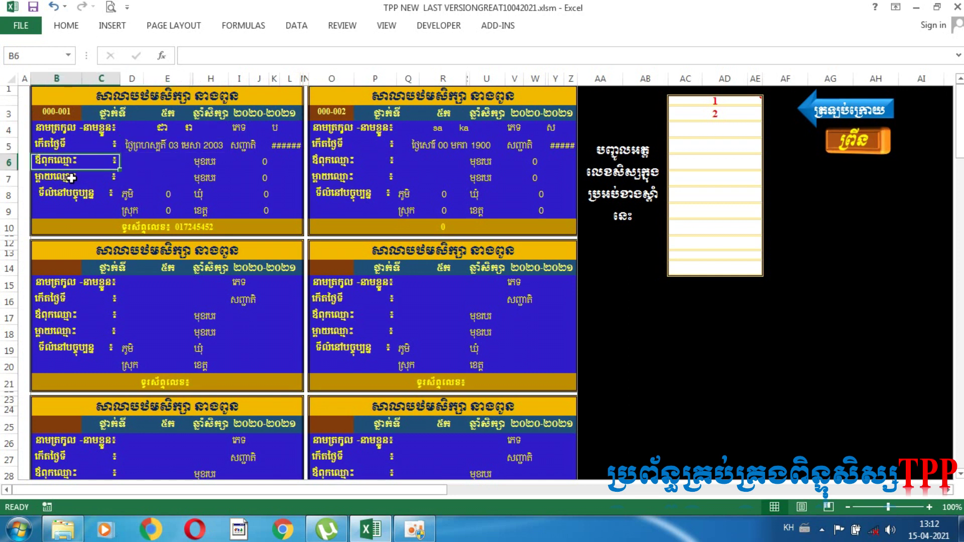
click(72, 178)
click(79, 197)
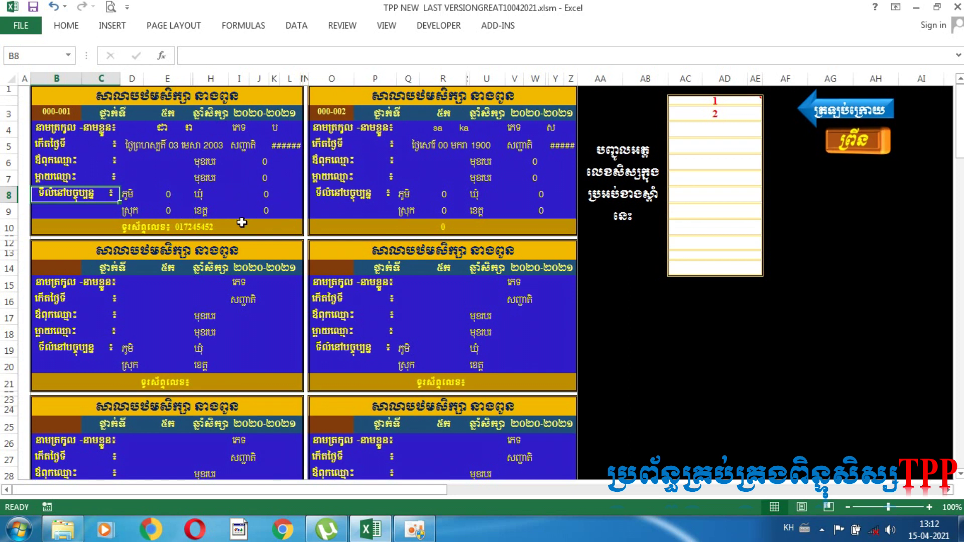
click(224, 229)
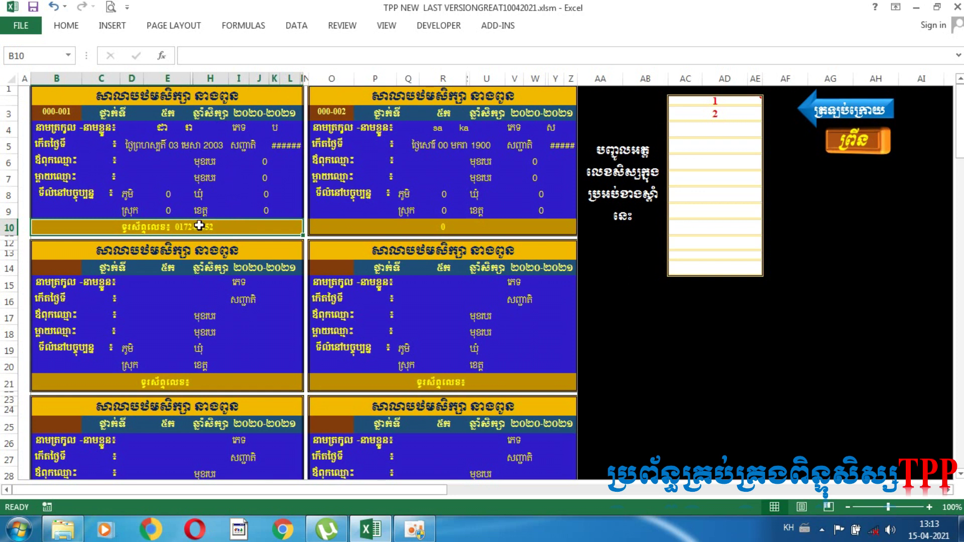
Point out the father's occupation, province and commune values on the first card
click(203, 161)
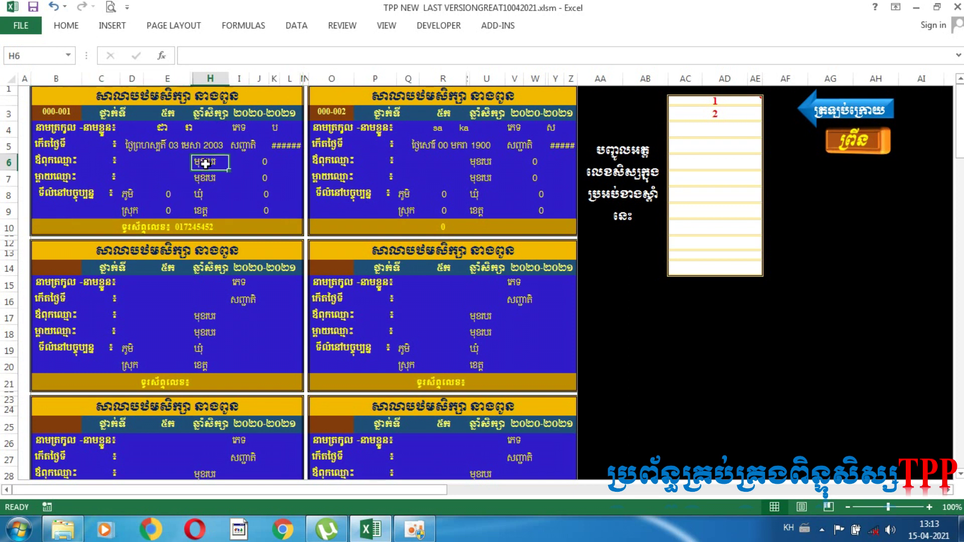
click(243, 199)
click(251, 210)
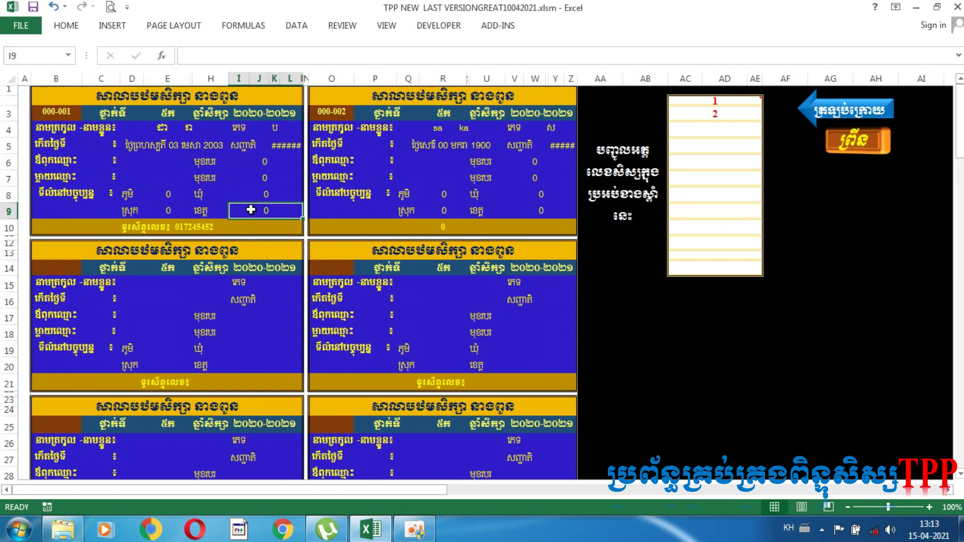
click(252, 193)
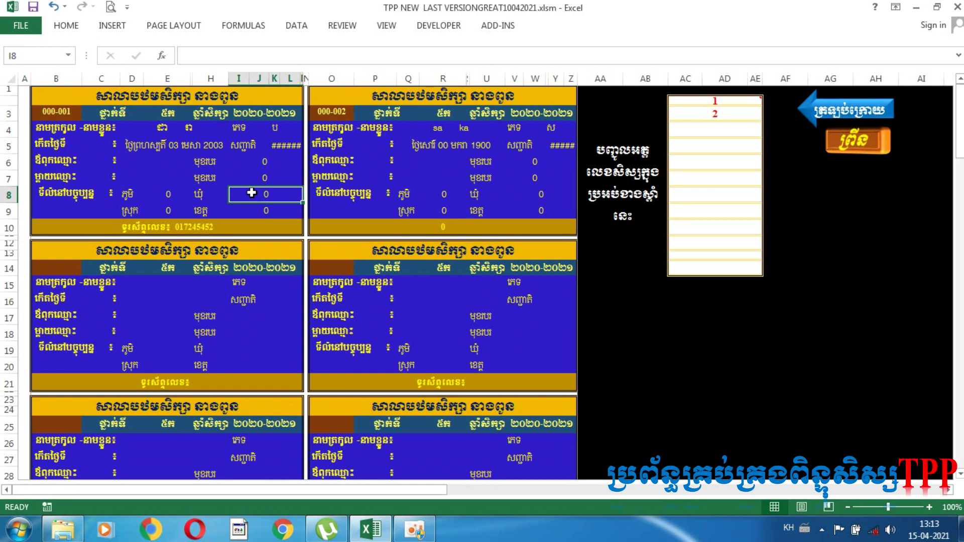
click(257, 162)
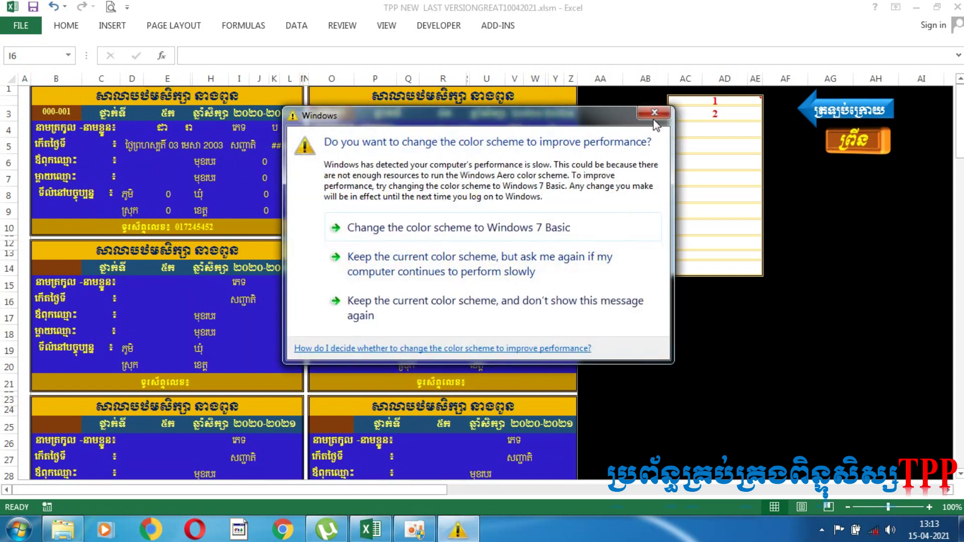
Dismiss the colour-scheme prompt, return to the main menu sheet, and stop oCam recording
click(655, 117)
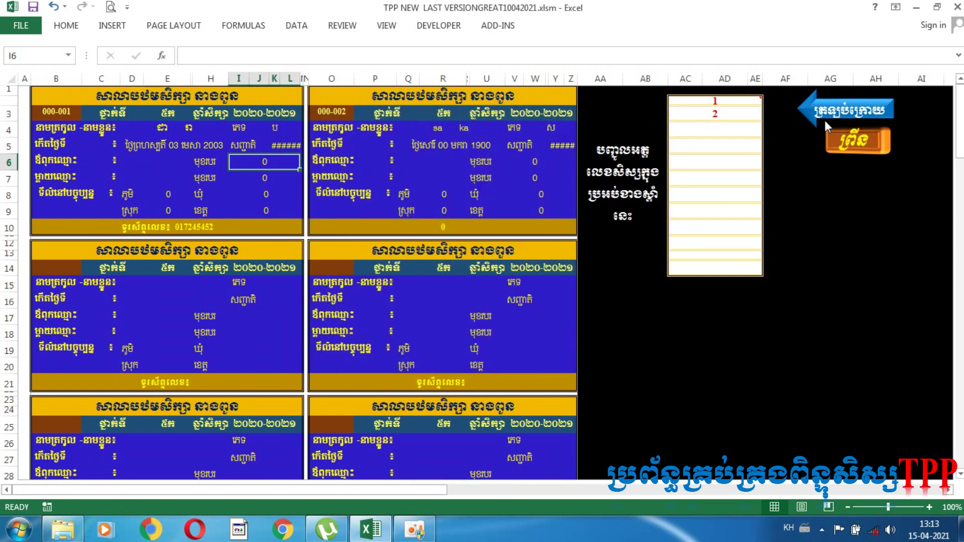
click(825, 120)
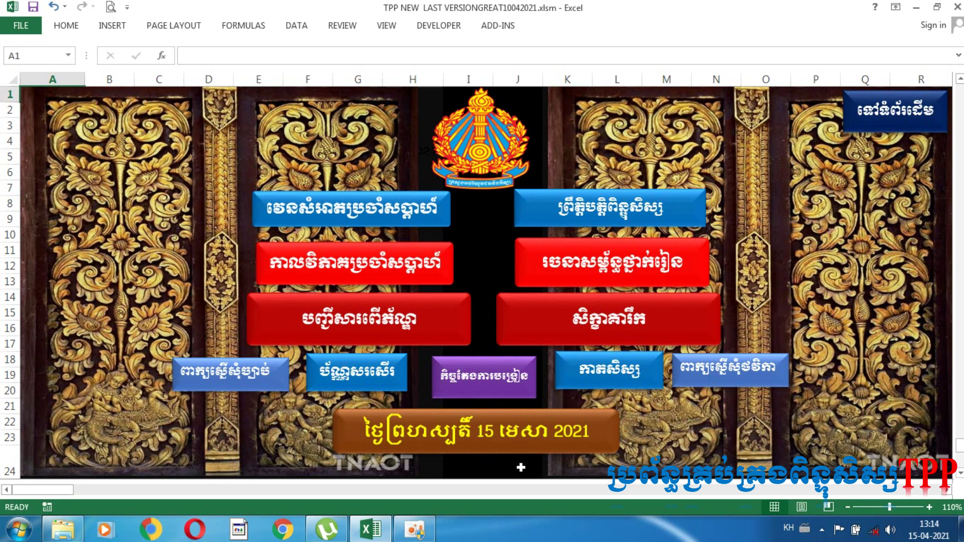
click(417, 531)
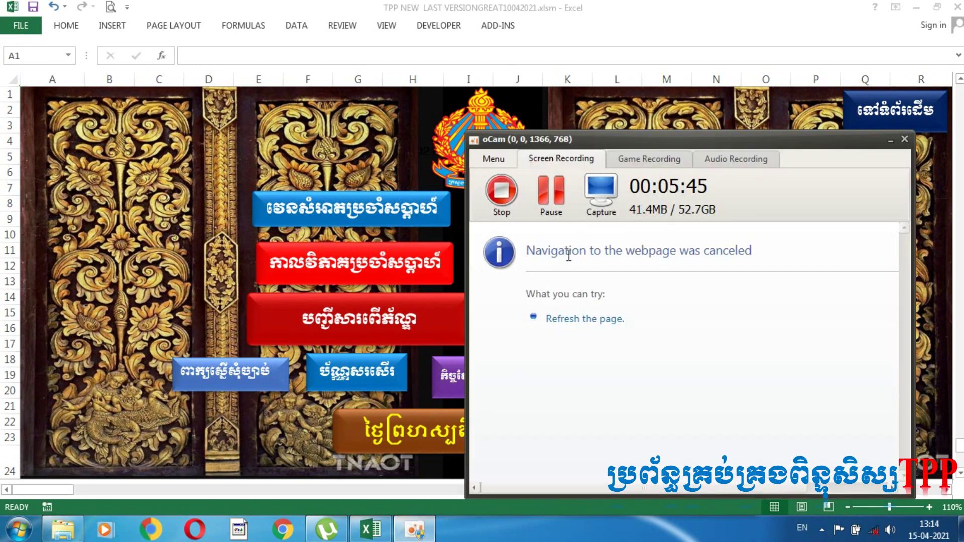
click(502, 191)
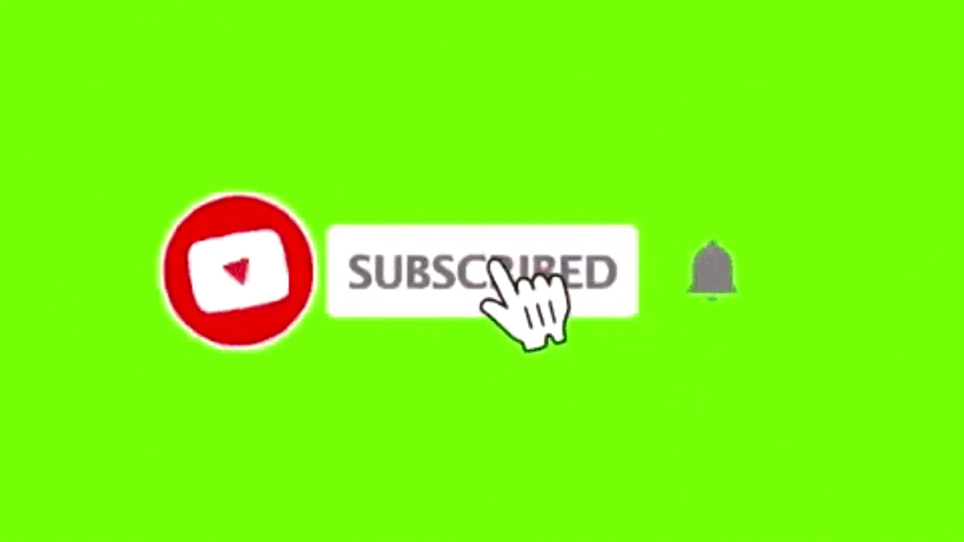